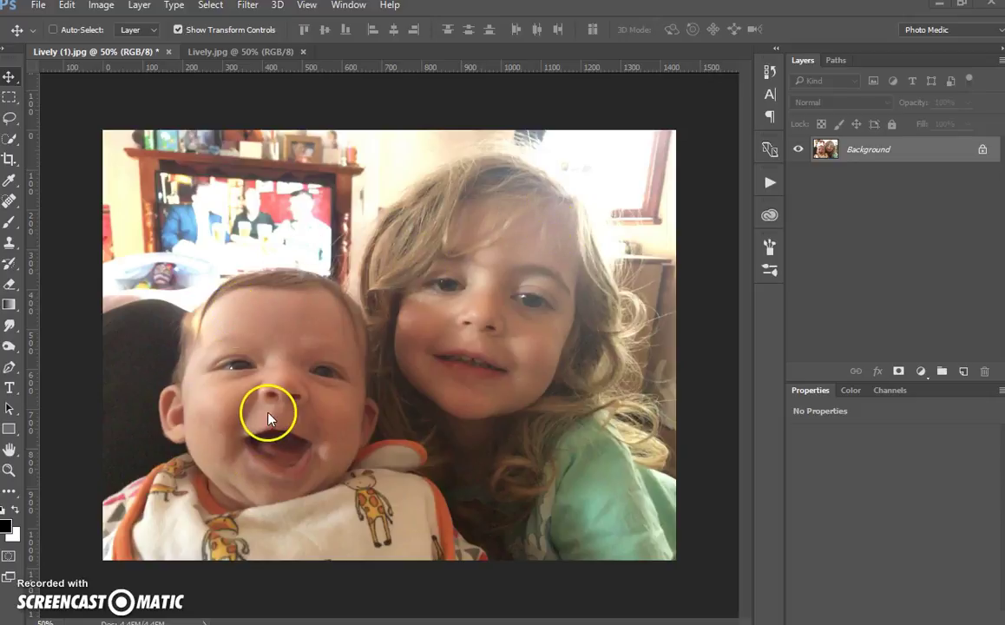
# Flip between Lively (1).jpg and Lively.jpg to compare the children's smiles, finishing on Lively.jpg.
pyautogui.click(238, 54)
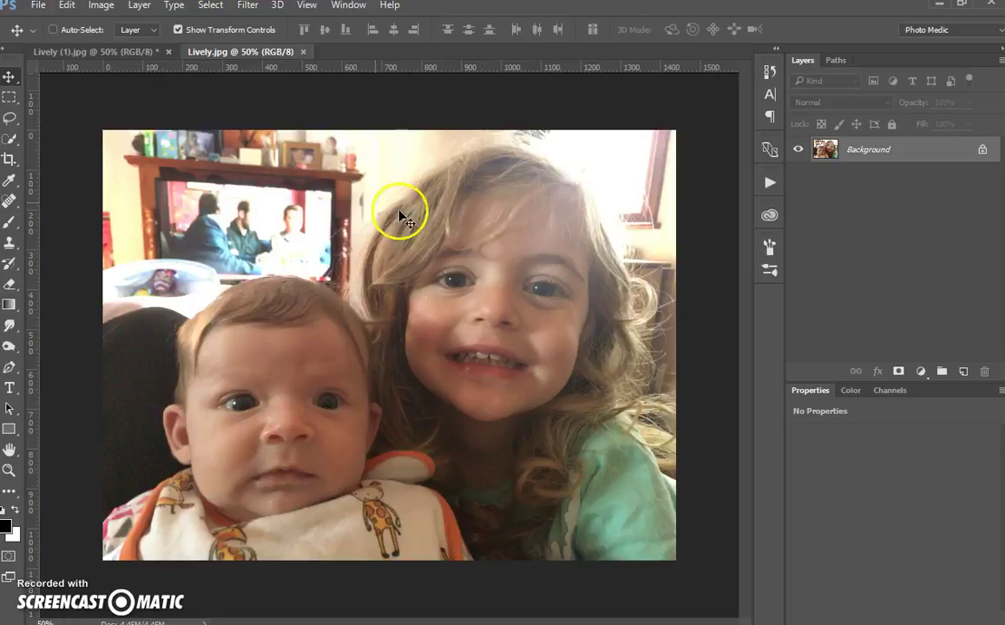
pyautogui.click(103, 54)
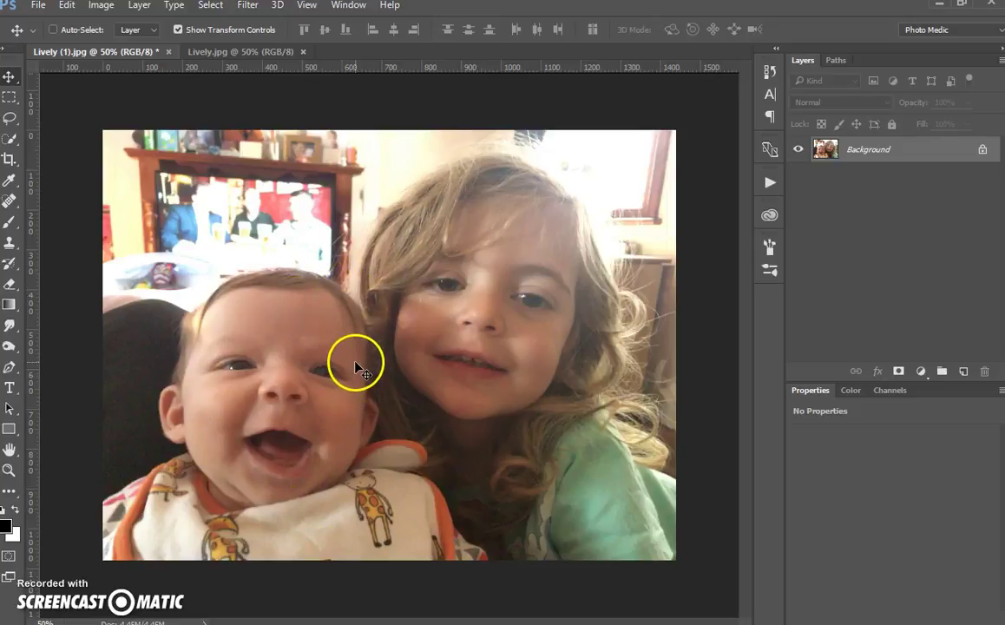
pyautogui.click(254, 54)
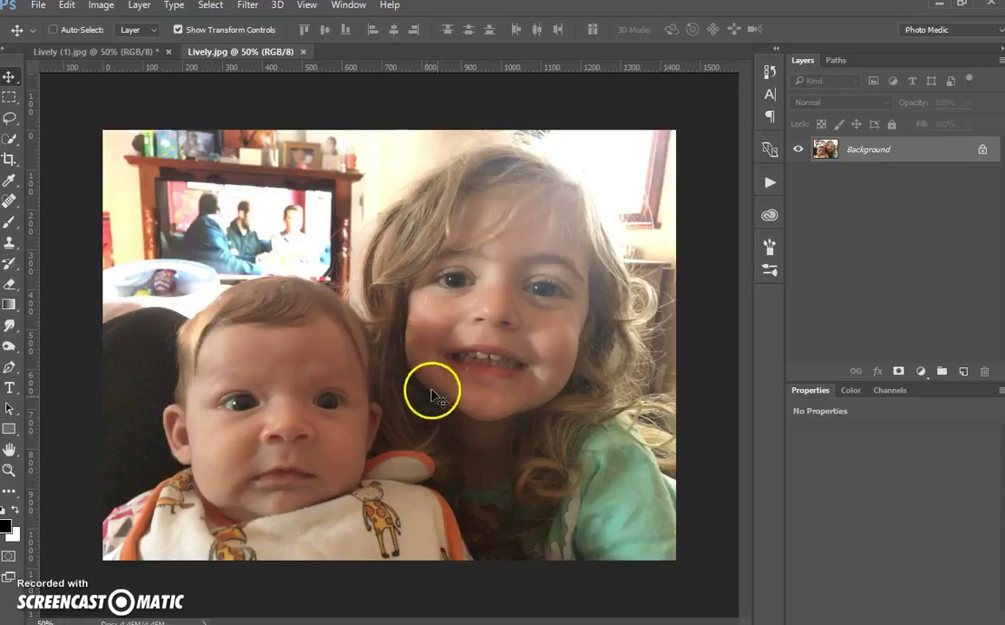
pyautogui.click(121, 54)
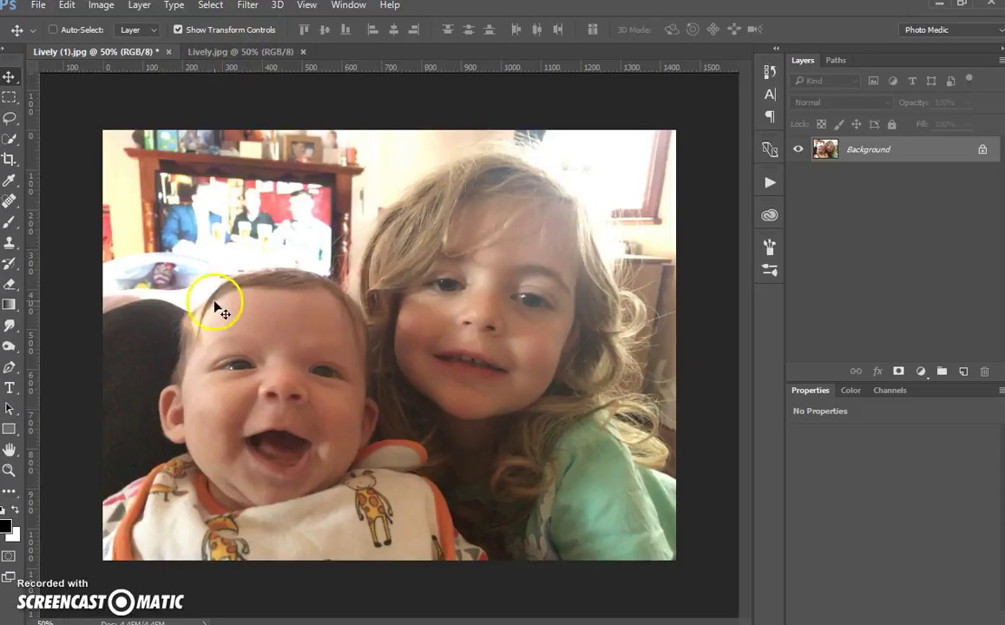
pyautogui.click(243, 54)
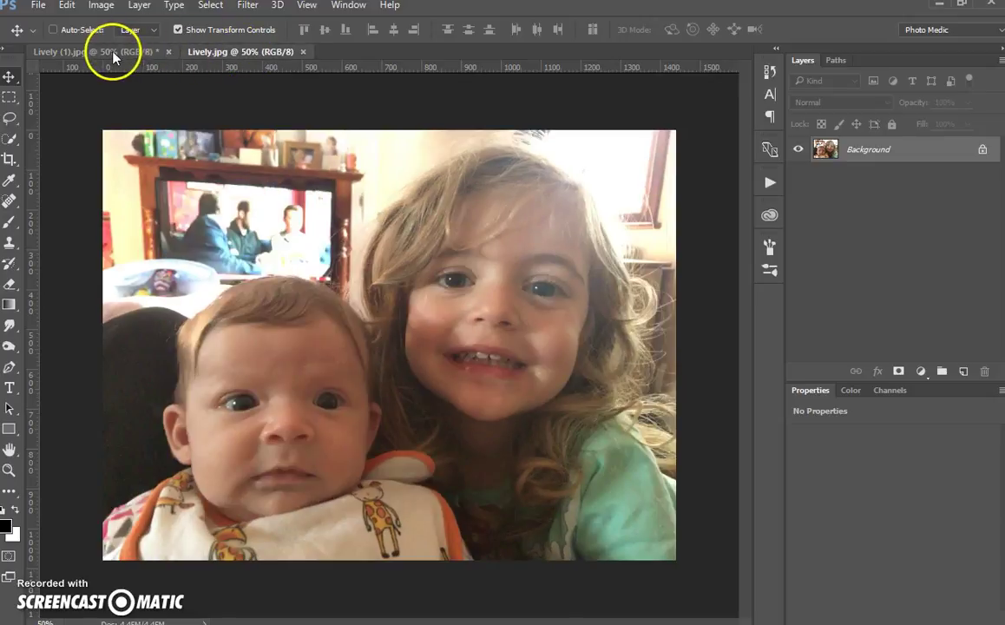
pyautogui.click(109, 51)
pyautogui.click(255, 54)
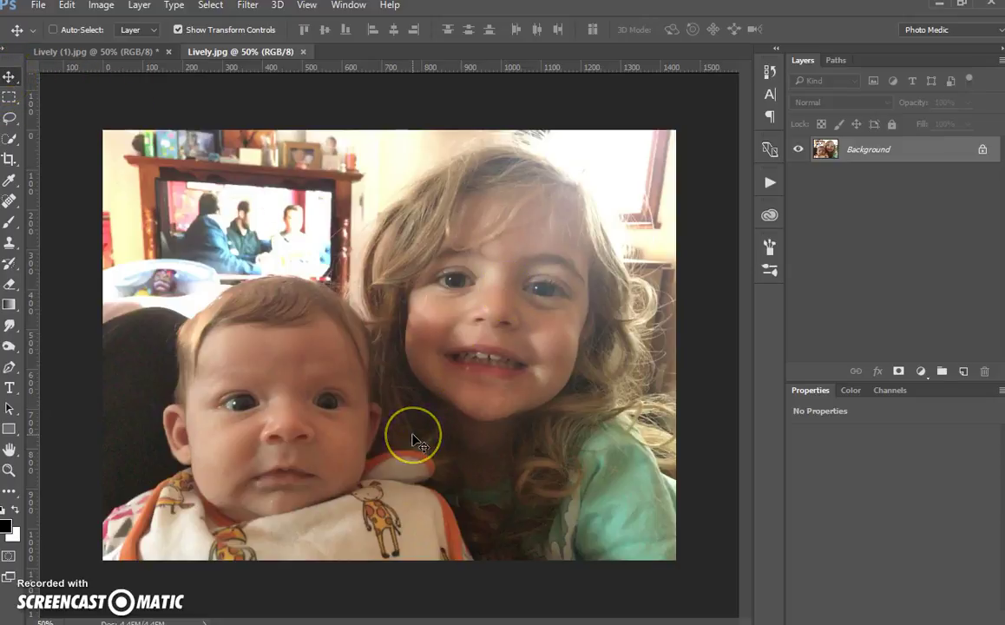
# Copy the Lively.jpg photo into Lively (1).jpg as a new layer with the Move tool.
pyautogui.click(80, 52)
pyautogui.moveTo(80, 52); pyautogui.dragTo(373, 382)
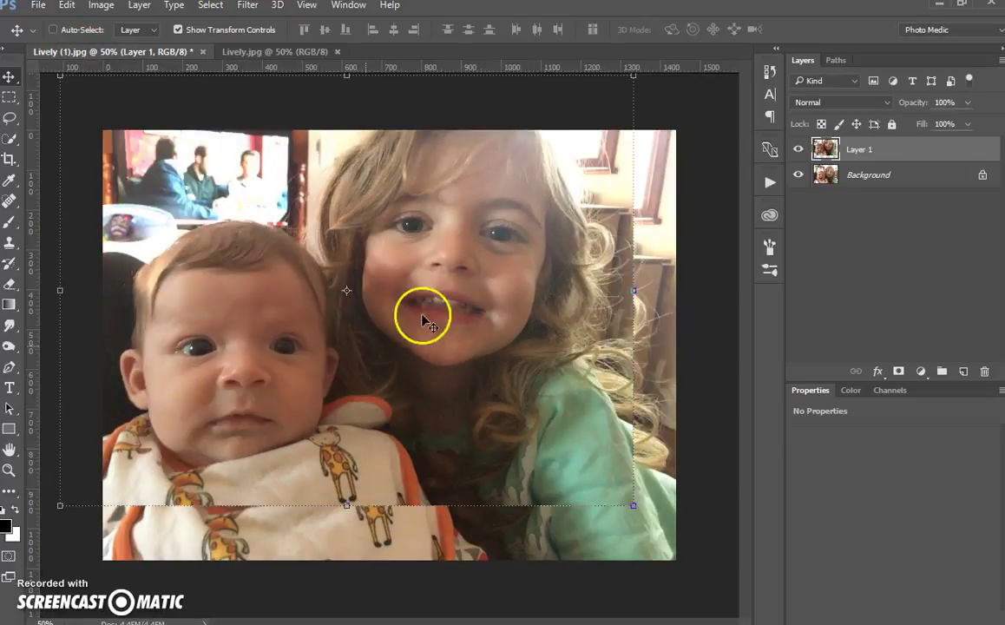
pyautogui.moveTo(532, 329)
pyautogui.mouseDown()
pyautogui.moveTo(582, 399)
pyautogui.moveTo(572, 387)
pyautogui.mouseUp()
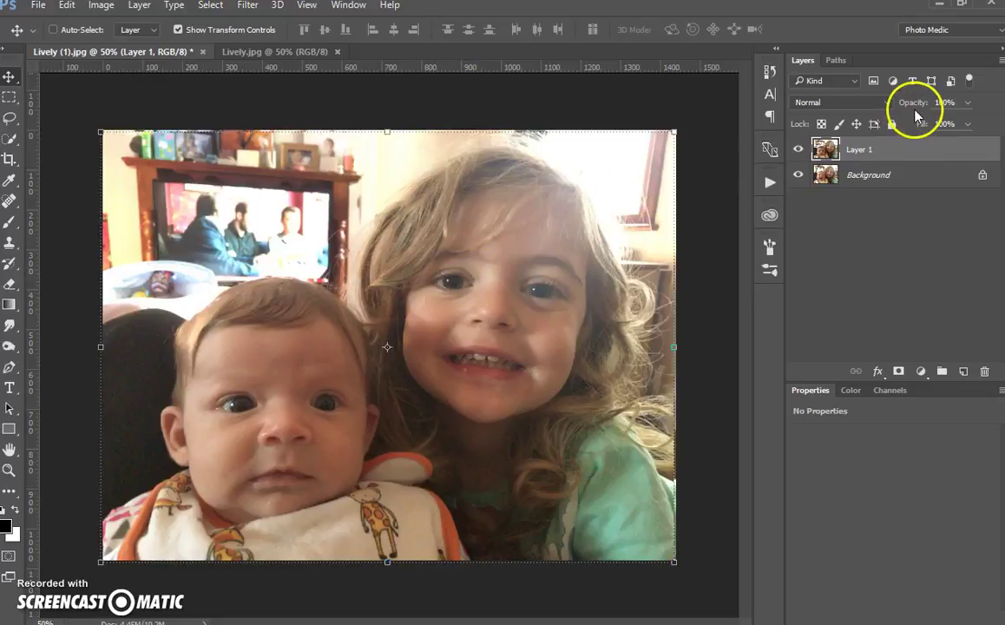
# Lower Layer 1's opacity to 45% and roughly line its faces up with the background.
pyautogui.moveTo(916, 106); pyautogui.dragTo(879, 106)
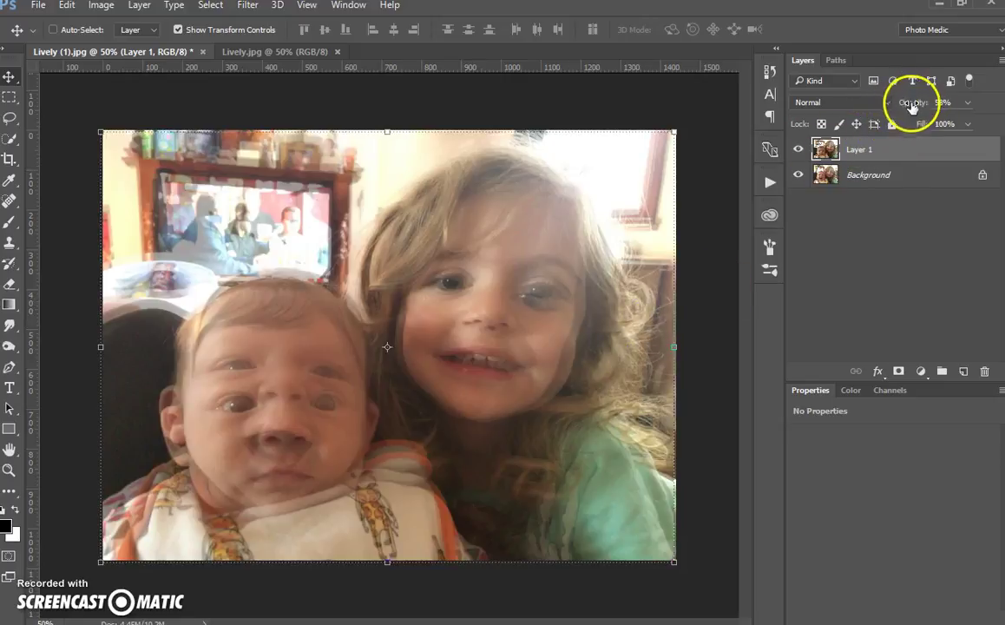
pyautogui.moveTo(909, 105); pyautogui.dragTo(901, 114)
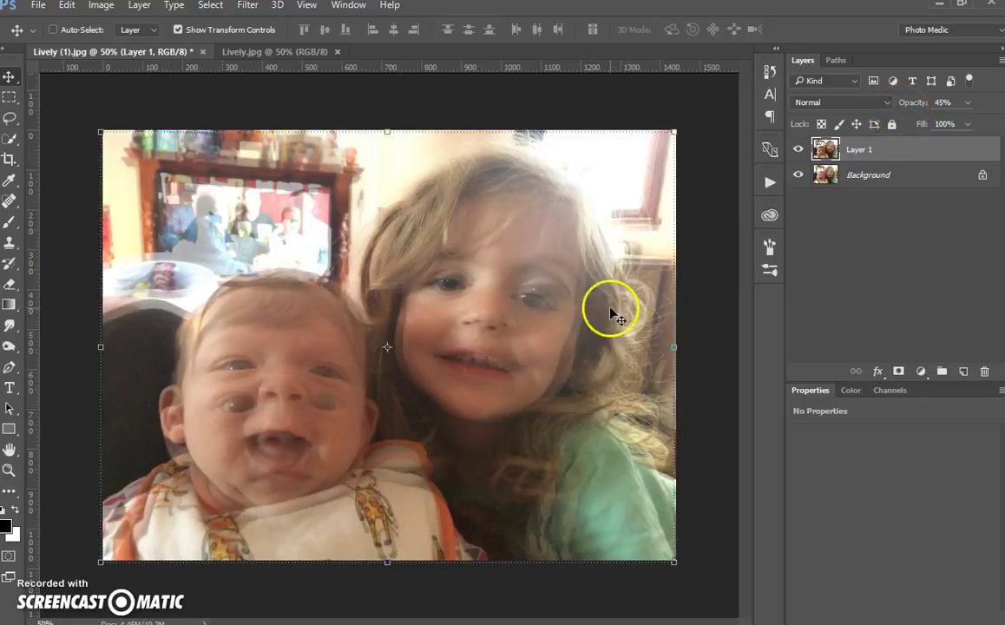
pyautogui.moveTo(531, 358)
pyautogui.mouseDown()
pyautogui.moveTo(501, 405)
pyautogui.moveTo(525, 365)
pyautogui.mouseUp()
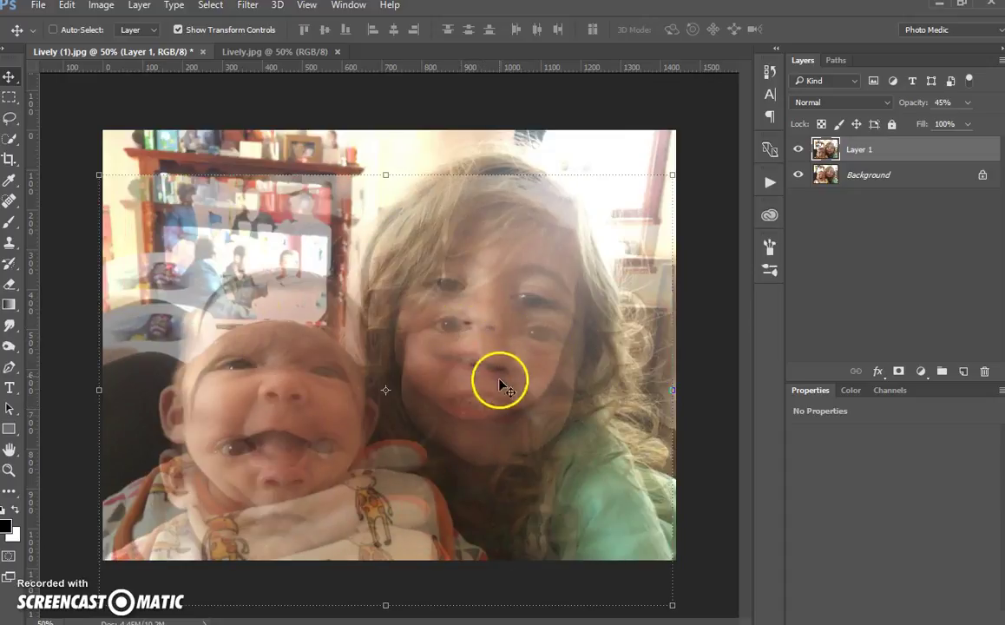
pyautogui.moveTo(533, 396); pyautogui.dragTo(530, 383)
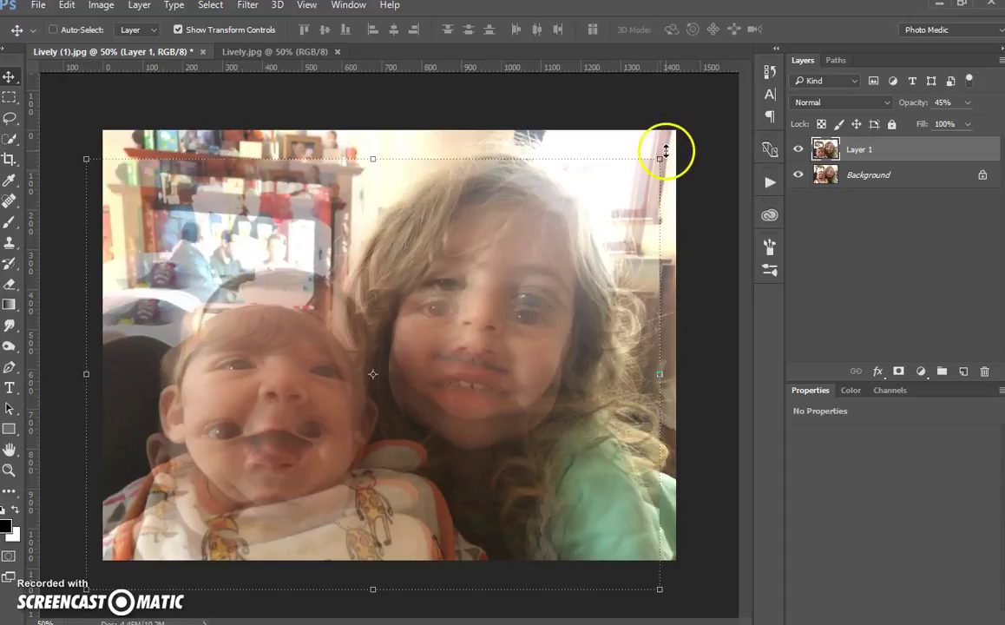
# Rotate the overlay about 3 degrees and move it up so the faces line up.
pyautogui.moveTo(665, 149); pyautogui.dragTo(682, 162)
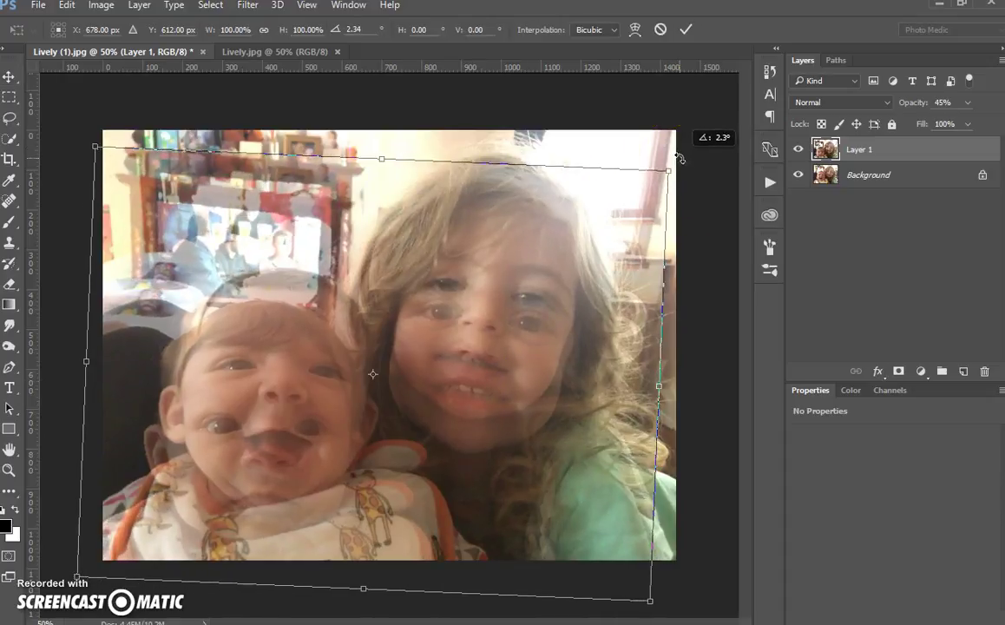
pyautogui.click(585, 352)
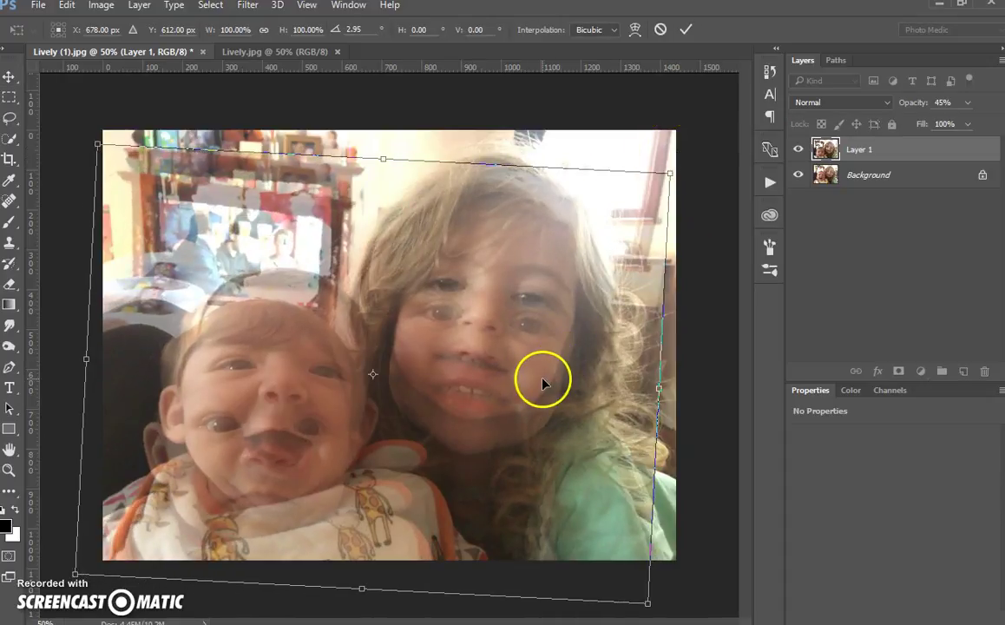
pyautogui.moveTo(542, 380)
pyautogui.mouseDown()
pyautogui.moveTo(545, 355)
pyautogui.moveTo(573, 369)
pyautogui.mouseUp()
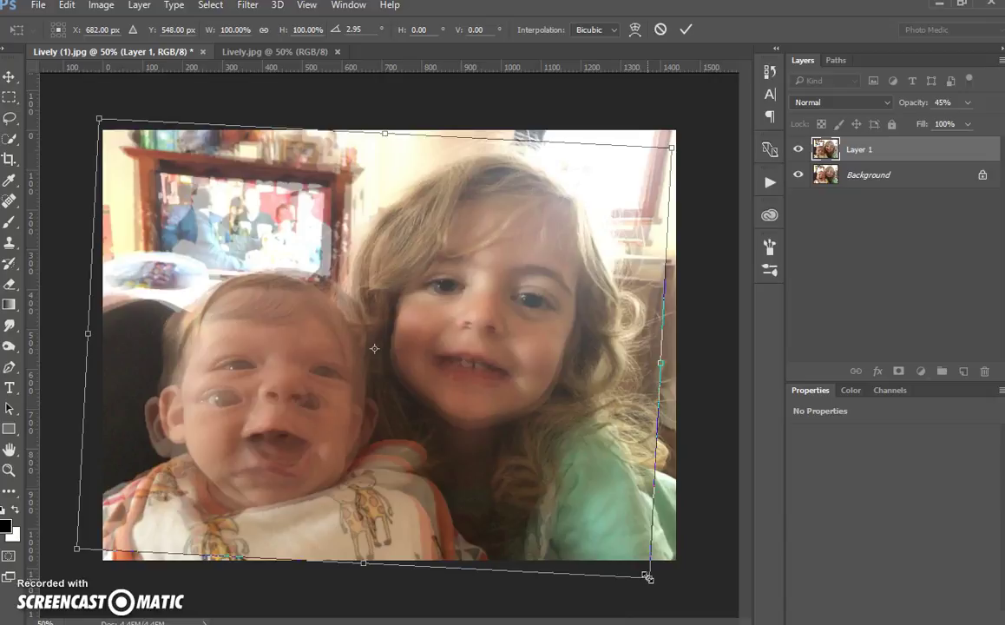
# Scale the overlay down slightly, nudge it into alignment, and commit the transform.
pyautogui.moveTo(647, 577); pyautogui.dragTo(641, 572)
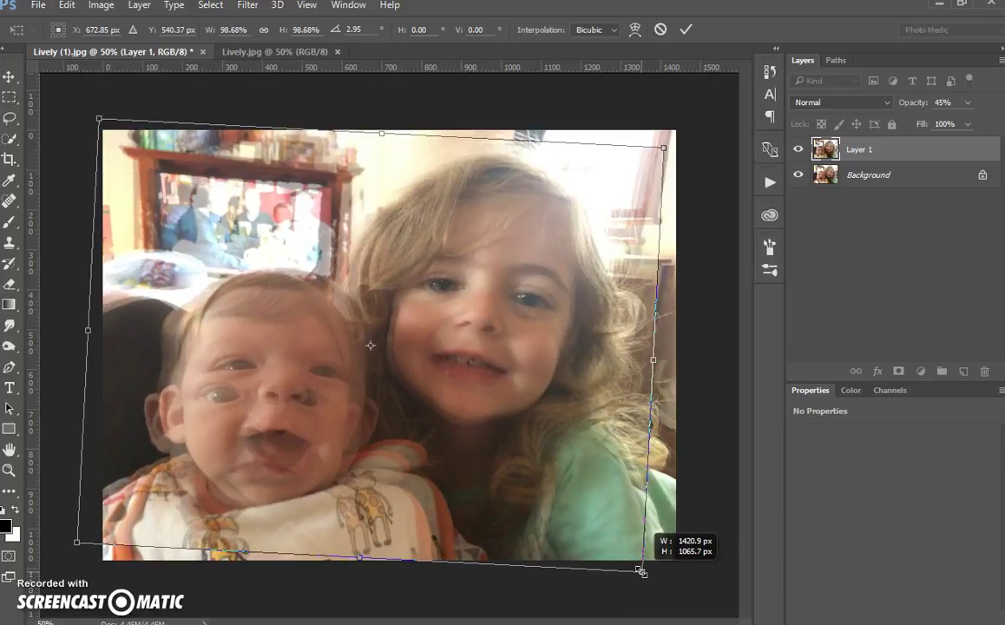
pyautogui.moveTo(642, 571); pyautogui.dragTo(638, 568)
pyautogui.moveTo(530, 371); pyautogui.dragTo(539, 373)
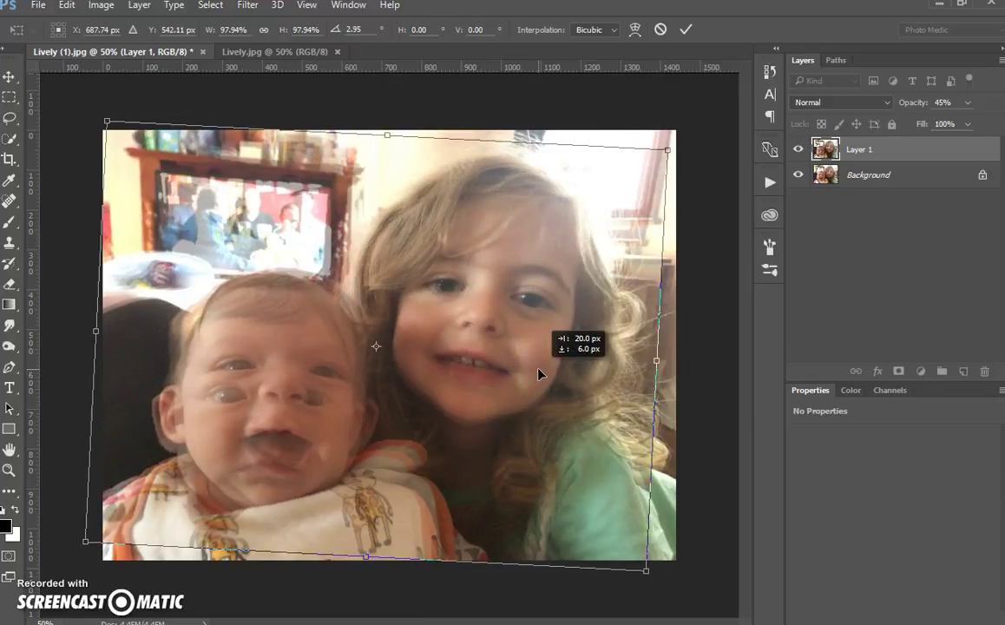
pyautogui.moveTo(538, 374); pyautogui.dragTo(538, 371)
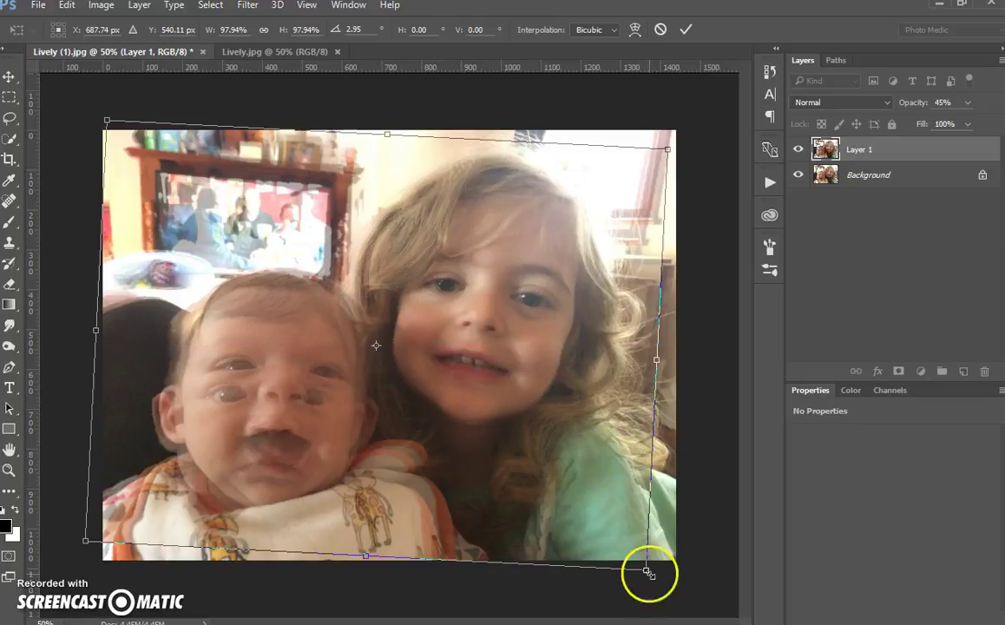
pyautogui.moveTo(641, 573); pyautogui.dragTo(641, 569)
pyautogui.moveTo(528, 373); pyautogui.dragTo(532, 373)
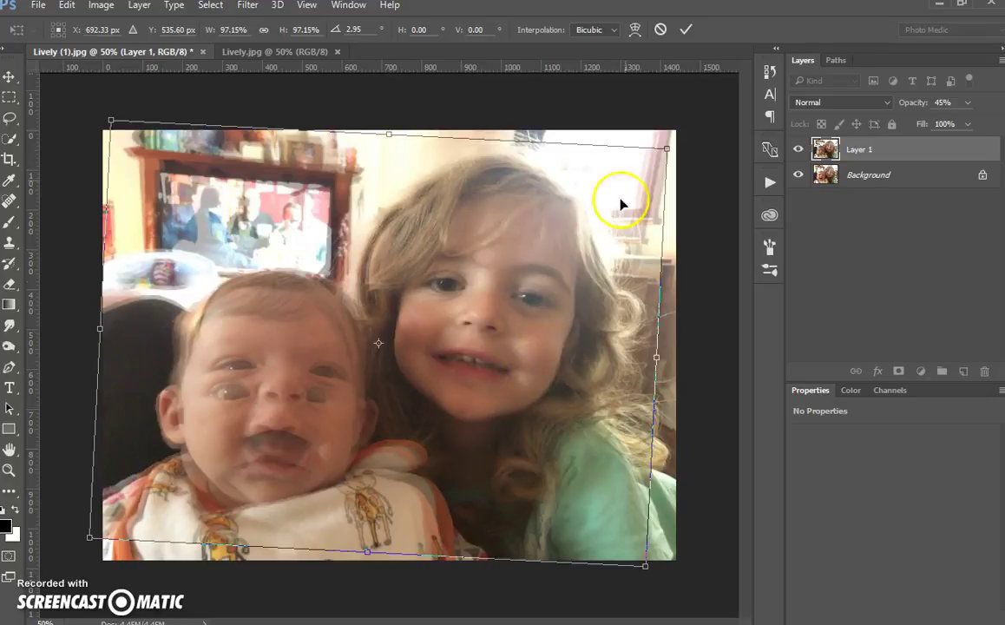
pyautogui.click(685, 29)
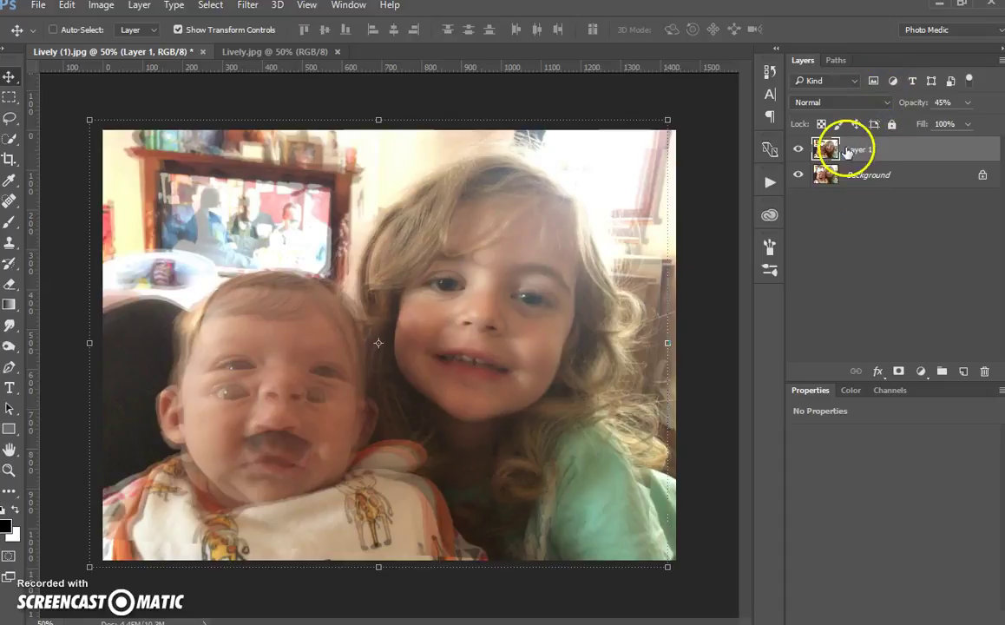
# Restore Layer 1 to 100% opacity and hide it behind an inverted black mask, targeted for brushing.
pyautogui.moveTo(919, 102); pyautogui.dragTo(987, 101)
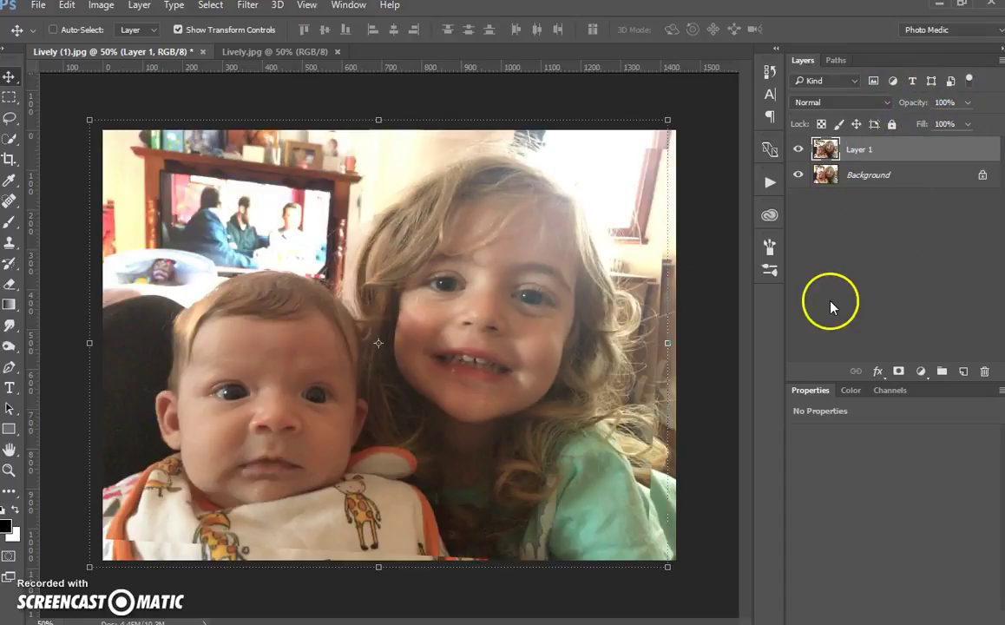
pyautogui.click(899, 375)
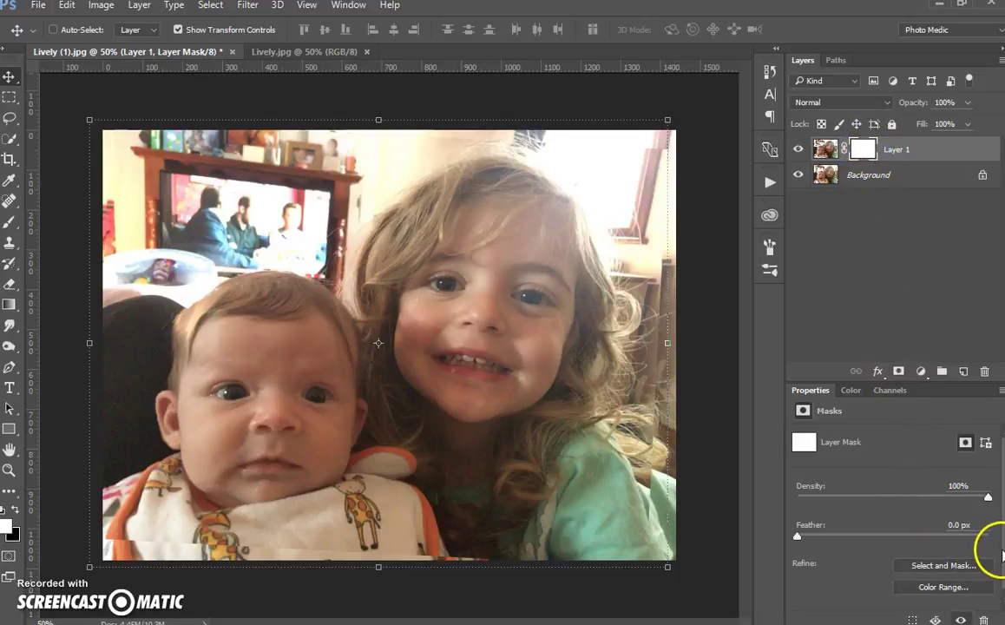
pyautogui.scroll(-1, 1001, 554)
pyautogui.click(944, 598)
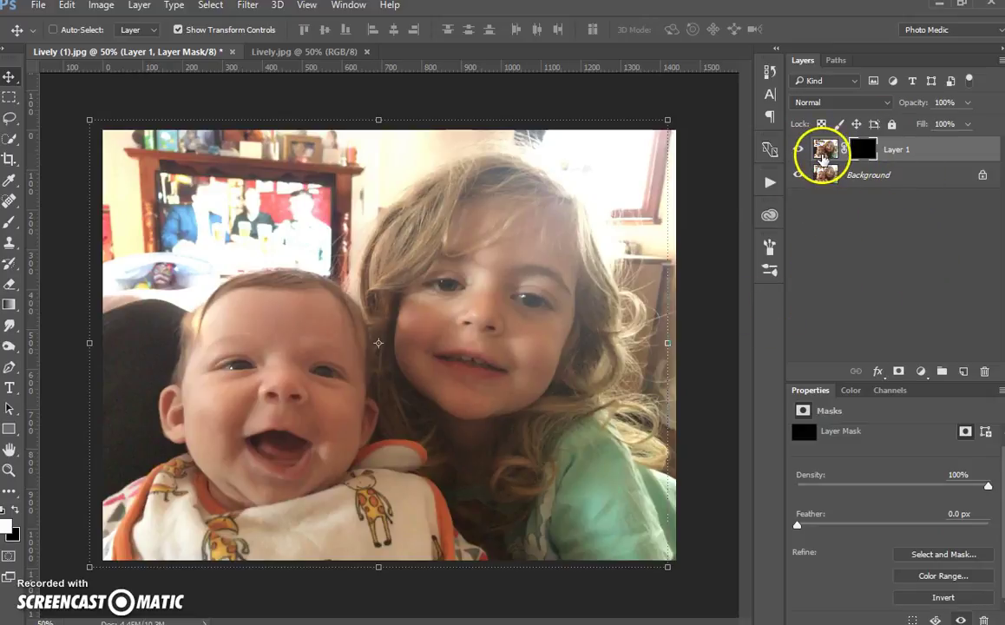
pyautogui.click(864, 149)
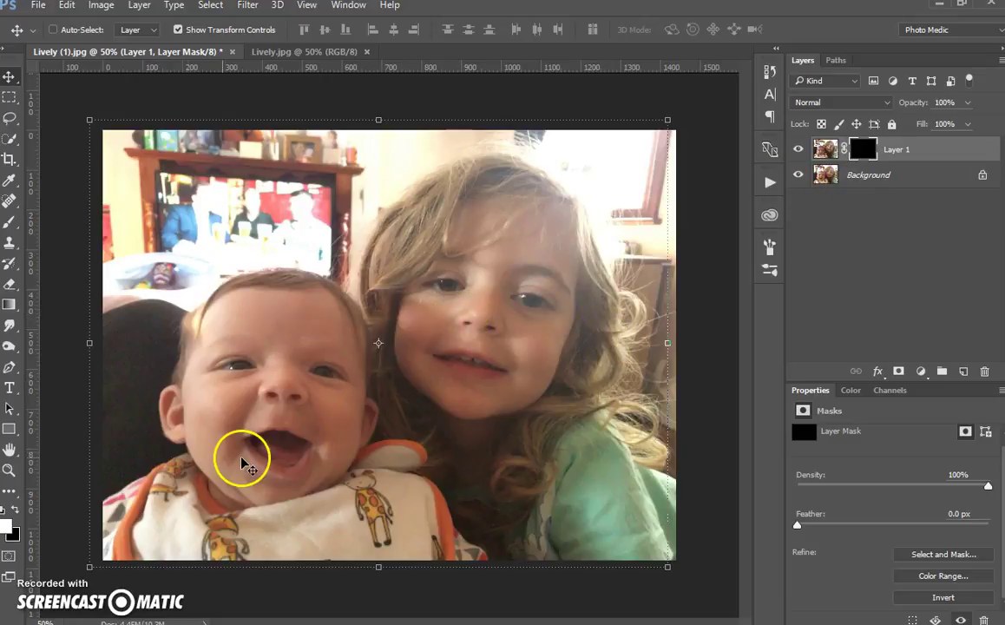
pyautogui.press('b')
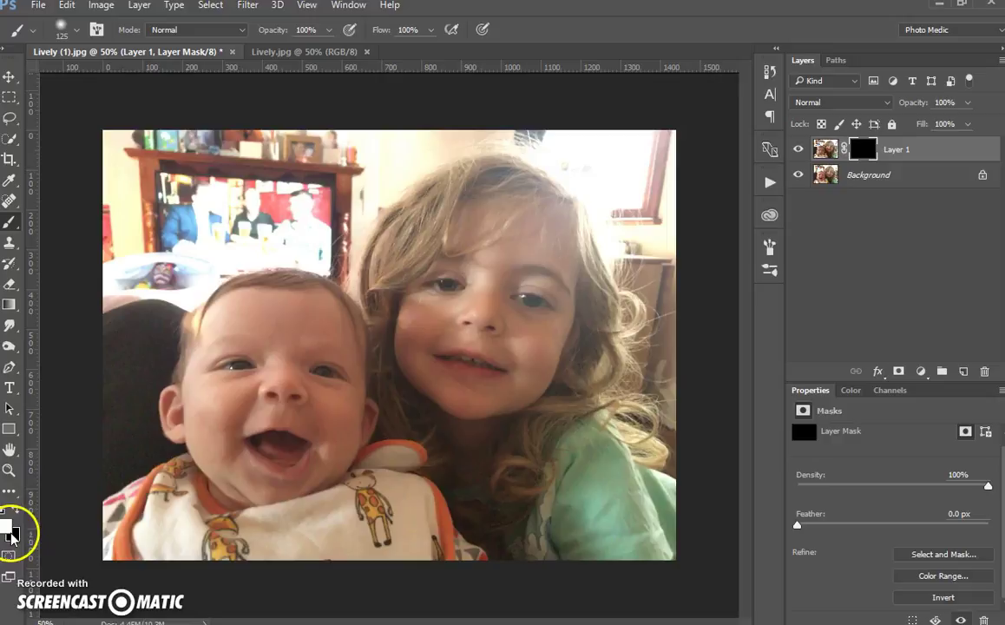
# Paint white at 10% brush hardness over the girl's face on the mask to reveal her smile.
pyautogui.click(9, 526)
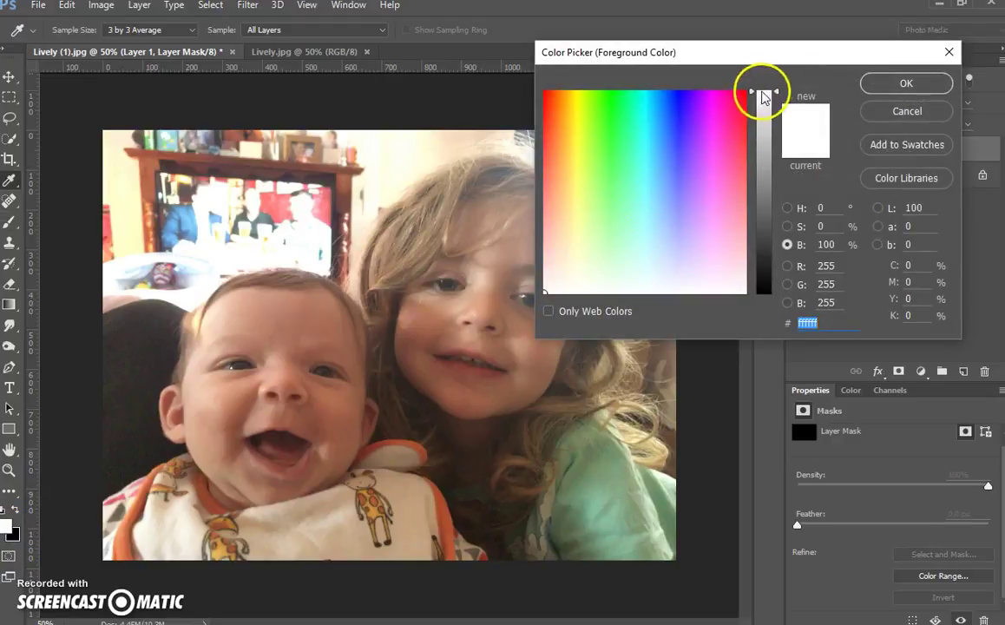
pyautogui.click(906, 84)
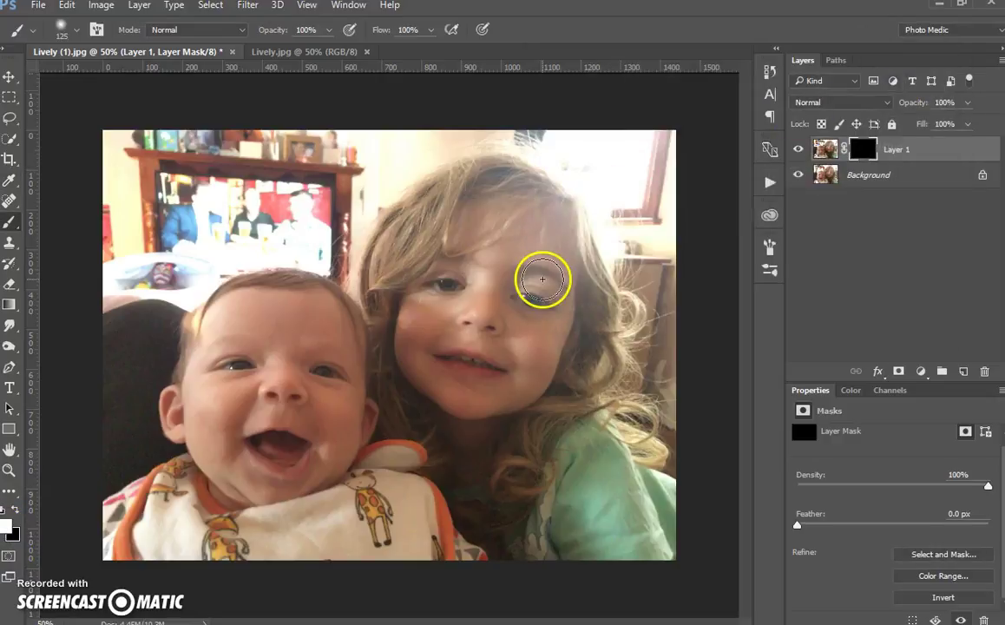
pyautogui.click(75, 31)
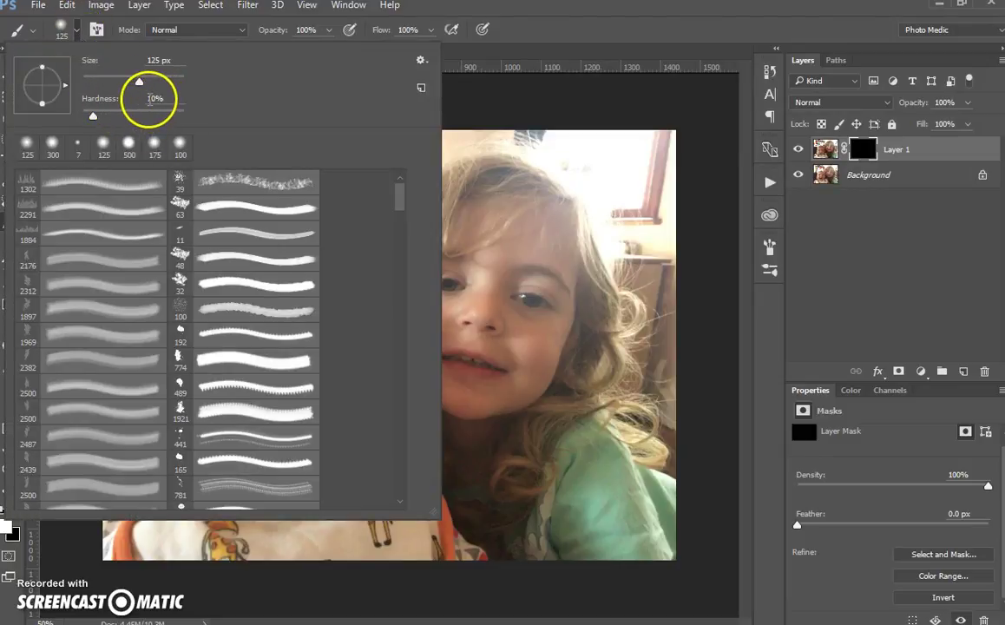
pyautogui.press('Return')
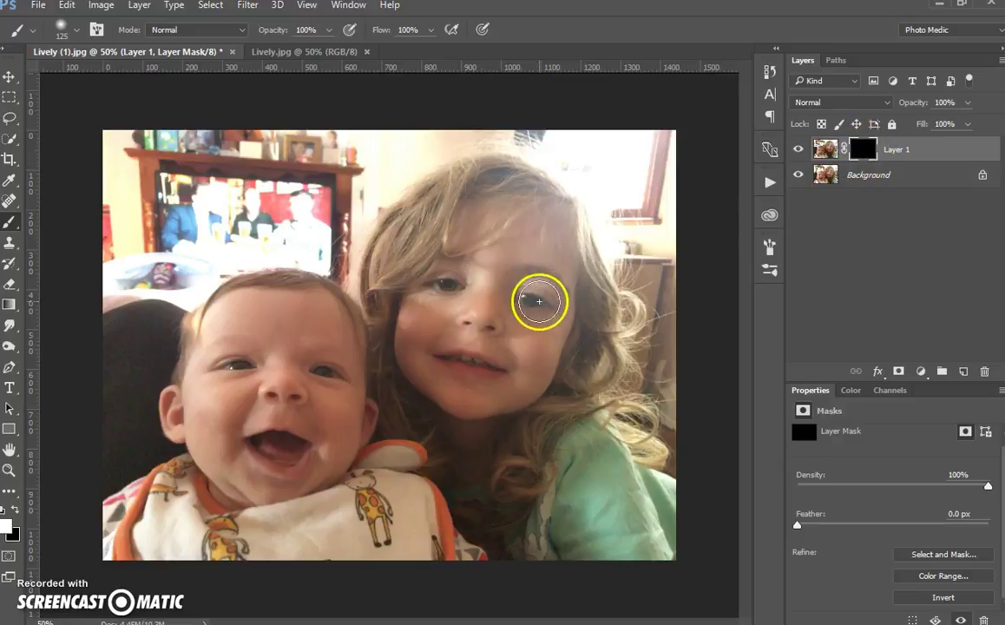
pyautogui.moveTo(438, 336)
pyautogui.mouseDown()
pyautogui.moveTo(427, 327)
pyautogui.moveTo(457, 363)
pyautogui.moveTo(496, 356)
pyautogui.moveTo(460, 343)
pyautogui.moveTo(522, 360)
pyautogui.moveTo(500, 372)
pyautogui.moveTo(418, 341)
pyautogui.moveTo(473, 386)
pyautogui.moveTo(522, 380)
pyautogui.moveTo(437, 338)
pyautogui.moveTo(439, 305)
pyautogui.moveTo(471, 283)
pyautogui.moveTo(509, 285)
pyautogui.moveTo(518, 273)
pyautogui.moveTo(549, 290)
pyautogui.moveTo(554, 318)
pyautogui.moveTo(530, 303)
pyautogui.moveTo(480, 321)
pyautogui.moveTo(530, 294)
pyautogui.moveTo(473, 303)
pyautogui.moveTo(554, 283)
pyautogui.moveTo(518, 379)
pyautogui.moveTo(454, 392)
pyautogui.moveTo(426, 327)
pyautogui.moveTo(465, 287)
pyautogui.moveTo(531, 275)
pyautogui.moveTo(511, 358)
pyautogui.moveTo(552, 268)
pyautogui.moveTo(542, 320)
pyautogui.mouseUp()
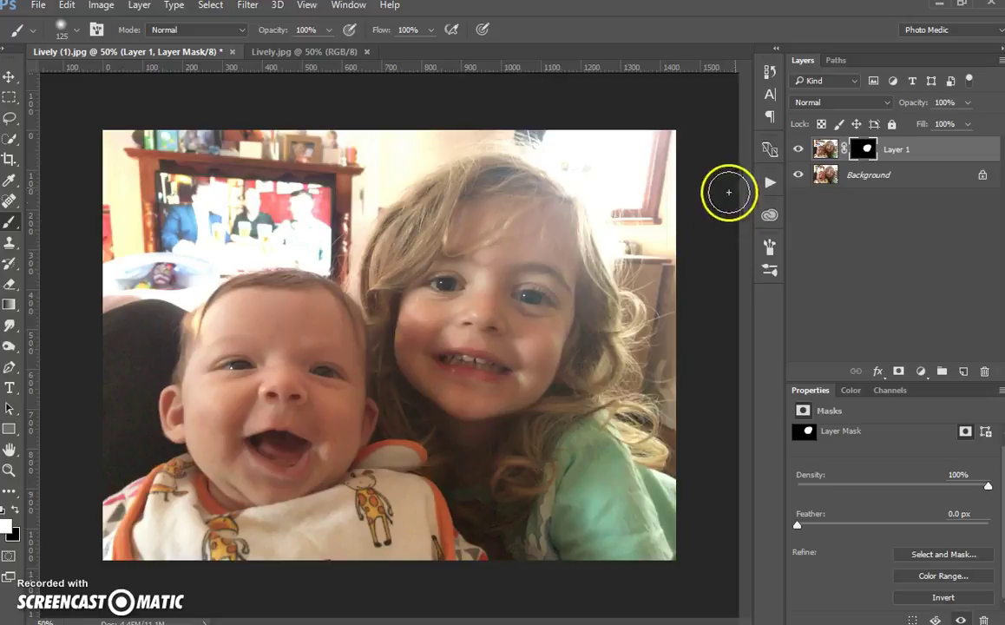
# Toggle Layer 1's visibility repeatedly to compare before and after, leaving it hidden.
pyautogui.click(799, 149)
pyautogui.click(799, 149)
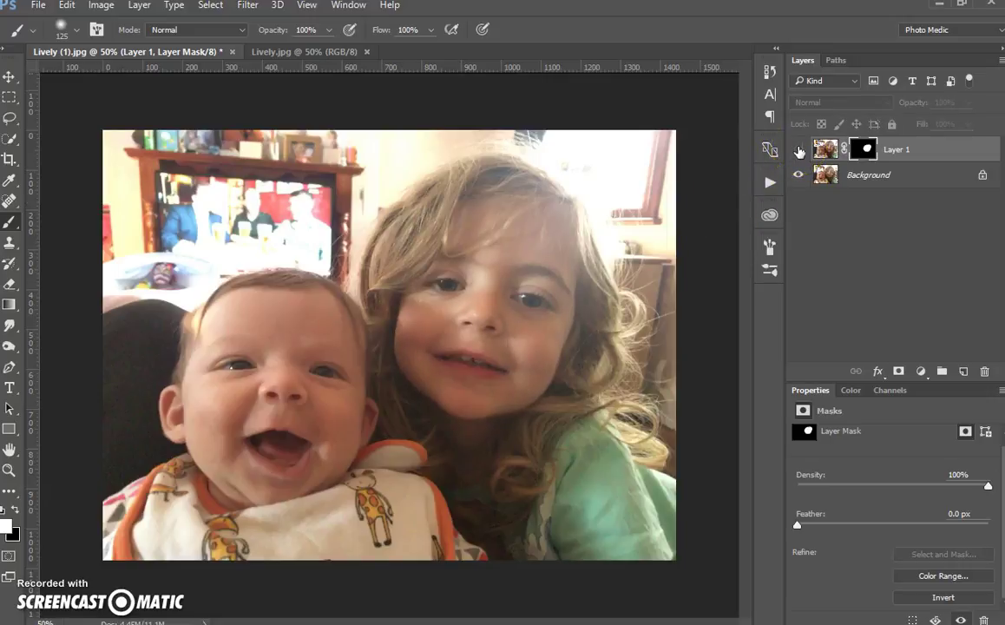
pyautogui.click(799, 151)
pyautogui.click(799, 151)
pyautogui.click(799, 151)
pyautogui.click(799, 152)
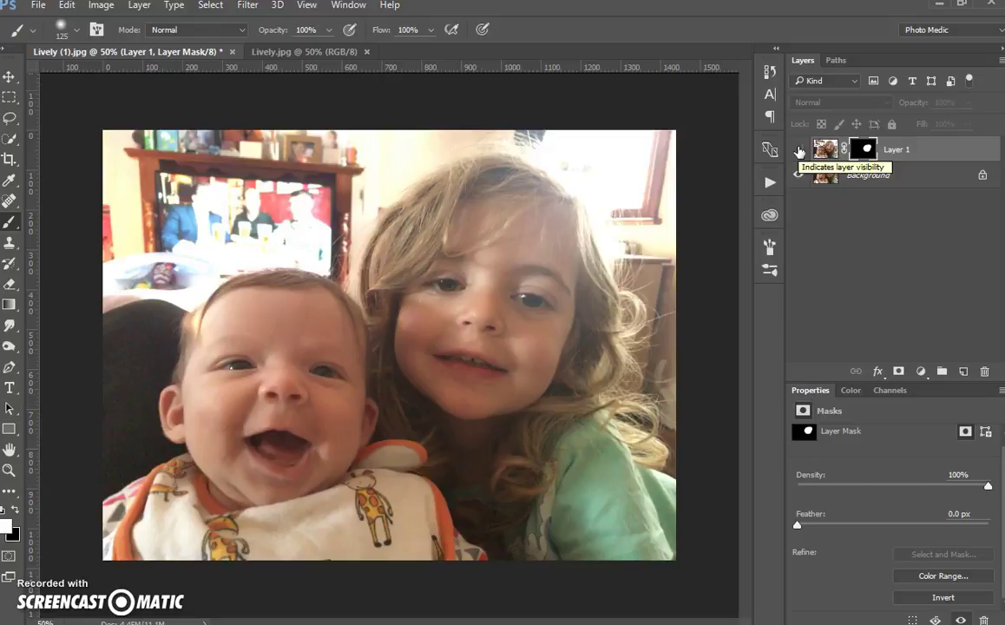
pyautogui.click(798, 151)
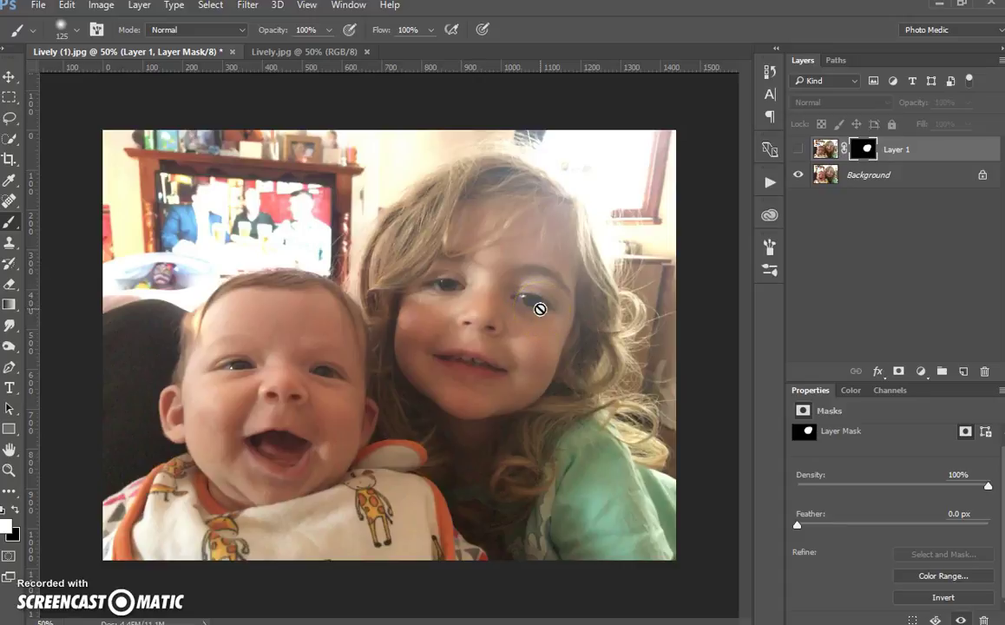
pyautogui.moveTo(452, 313)
pyautogui.mouseDown()
pyautogui.moveTo(455, 353)
pyautogui.moveTo(490, 324)
pyautogui.mouseUp()
pyautogui.moveTo(491, 324)
pyautogui.mouseDown()
pyautogui.moveTo(420, 262)
pyautogui.moveTo(213, 239)
pyautogui.moveTo(104, 81)
pyautogui.moveTo(95, 379)
pyautogui.mouseUp()
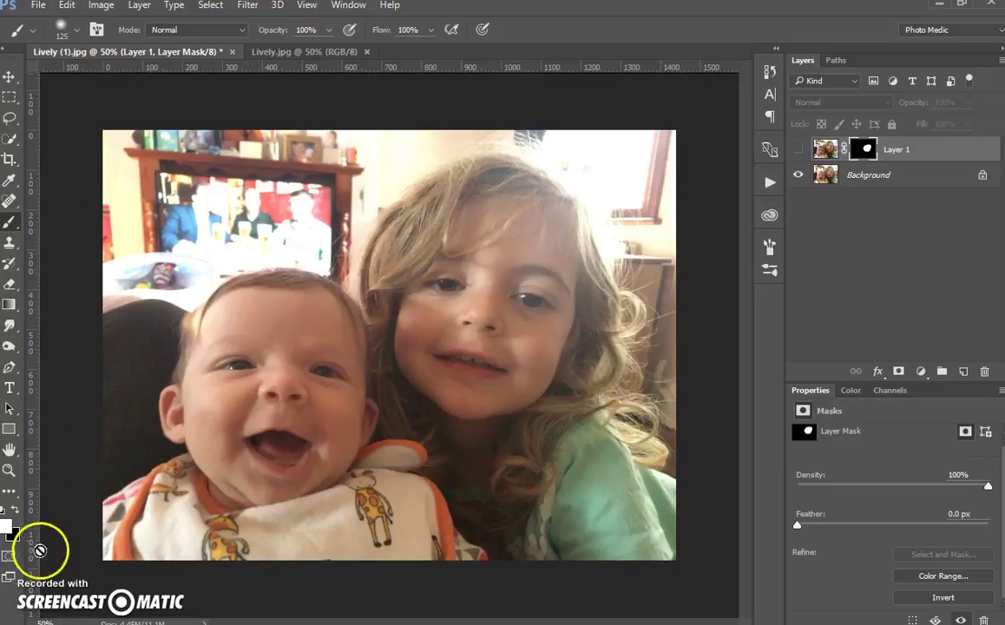